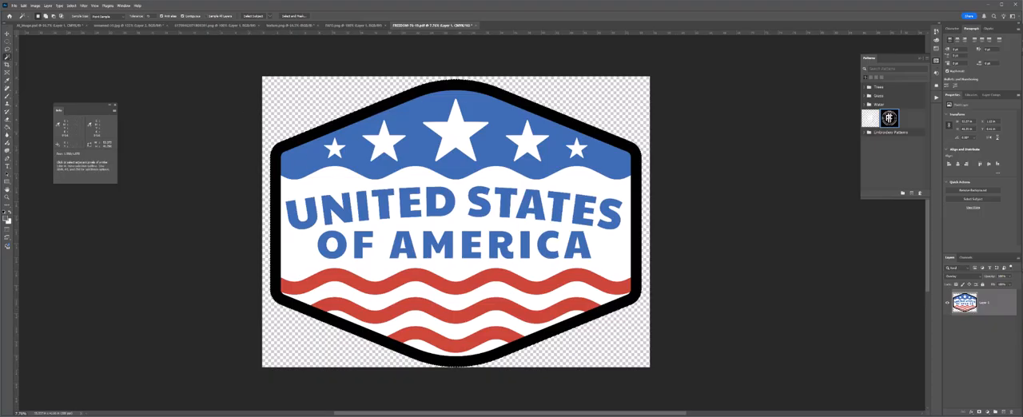
Add a blank layer beneath the badge artwork, and hide the artwork with its outline loaded as a selection
click(1004, 411)
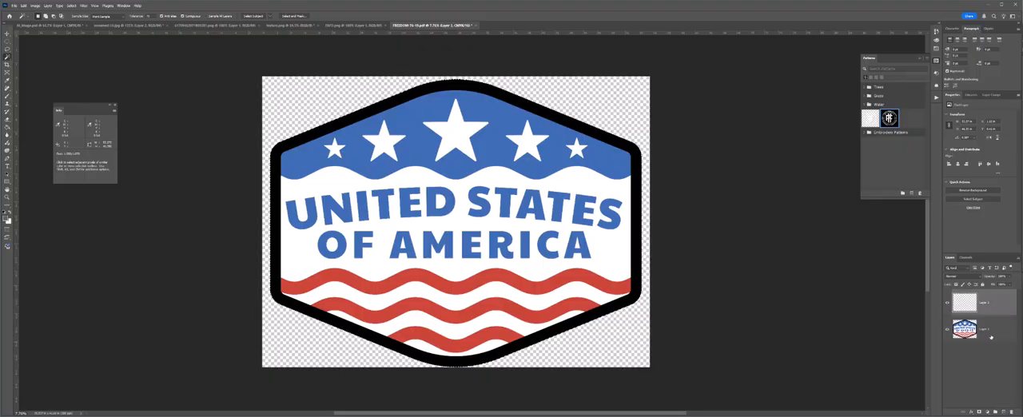
drag(984, 301, 983, 337)
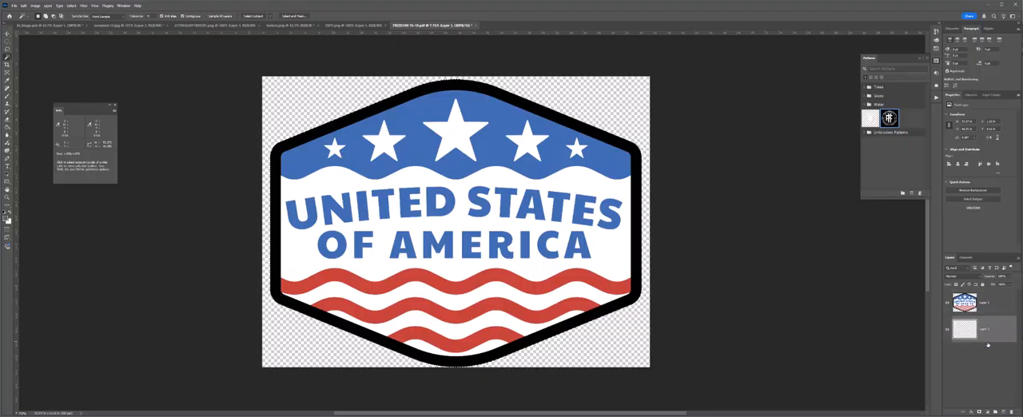
click(947, 302)
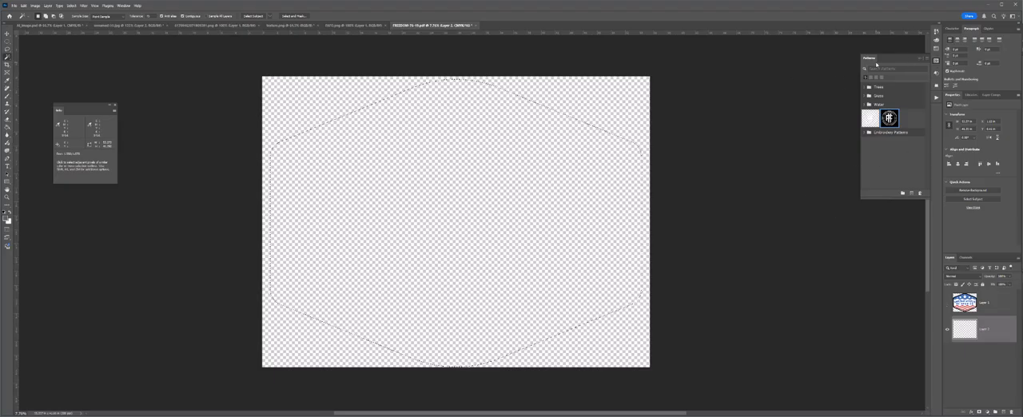
Import the Embroidery Patterns.pat file into the pattern library
click(124, 5)
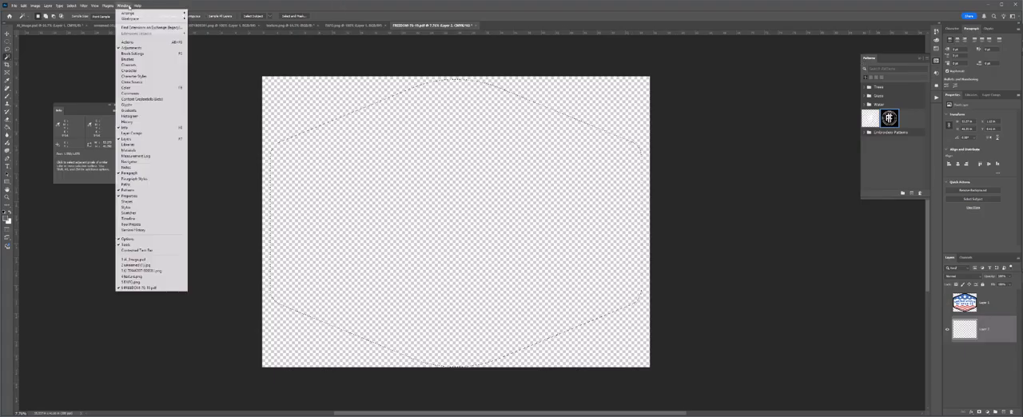
mouse_move(83, 6)
mouse_move(124, 6)
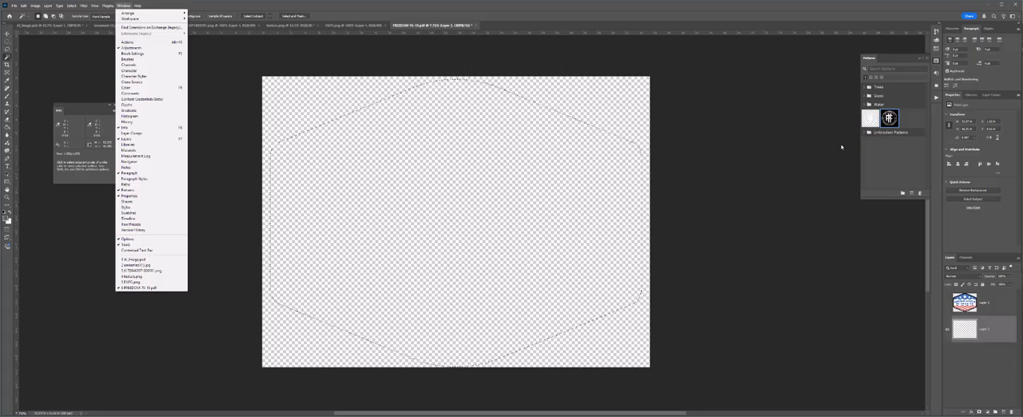
click(900, 161)
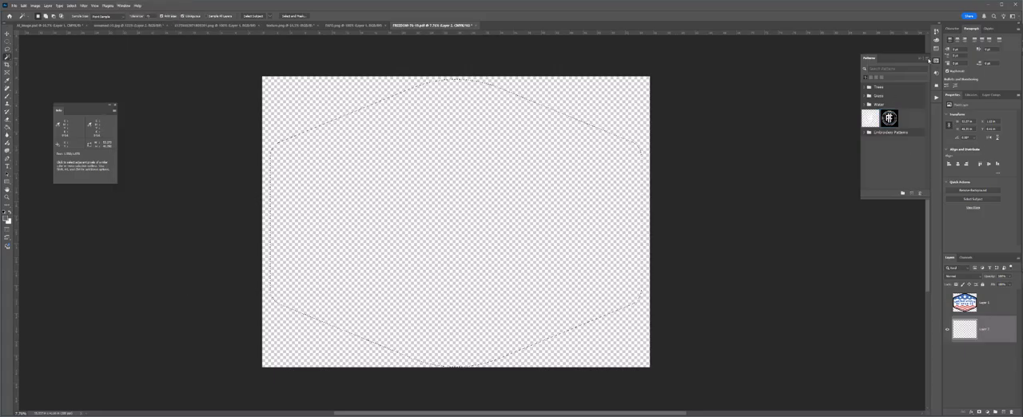
click(929, 60)
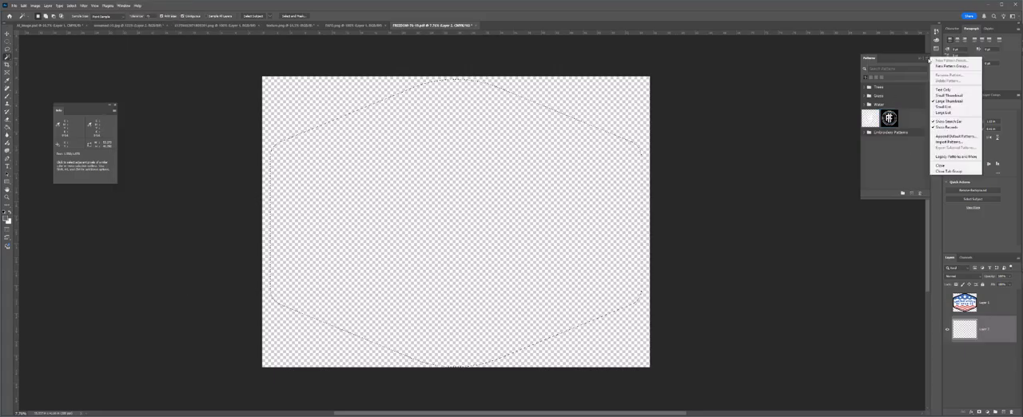
click(959, 142)
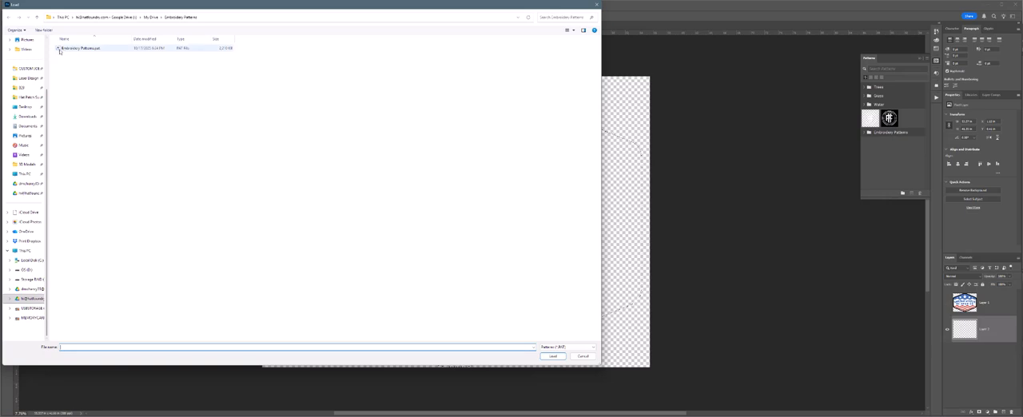
click(60, 49)
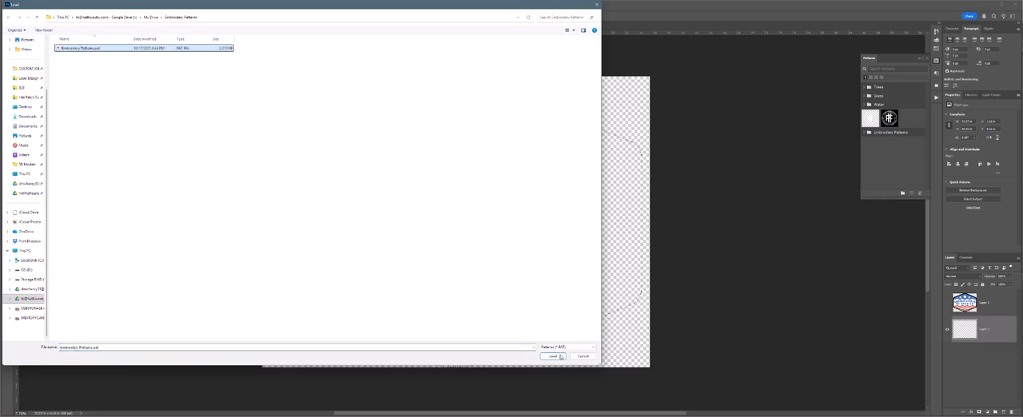
click(561, 357)
Fill the selected badge shape with the first pattern of the Embroidery group
click(869, 133)
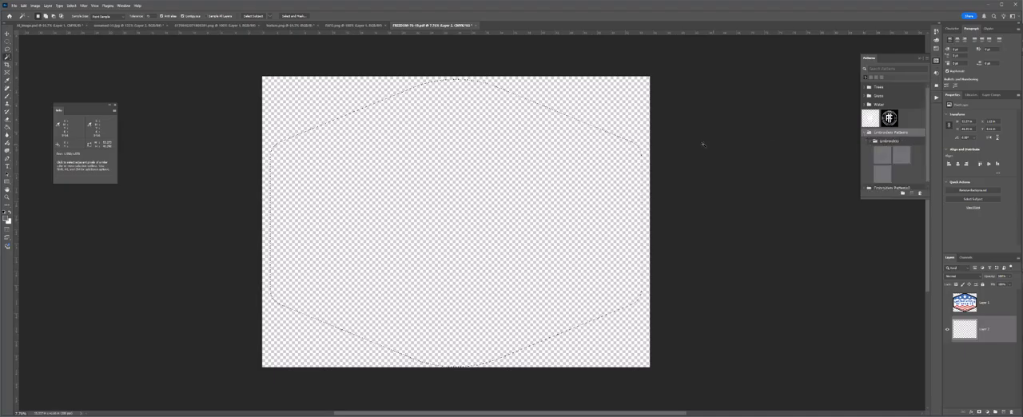
double_click(883, 154)
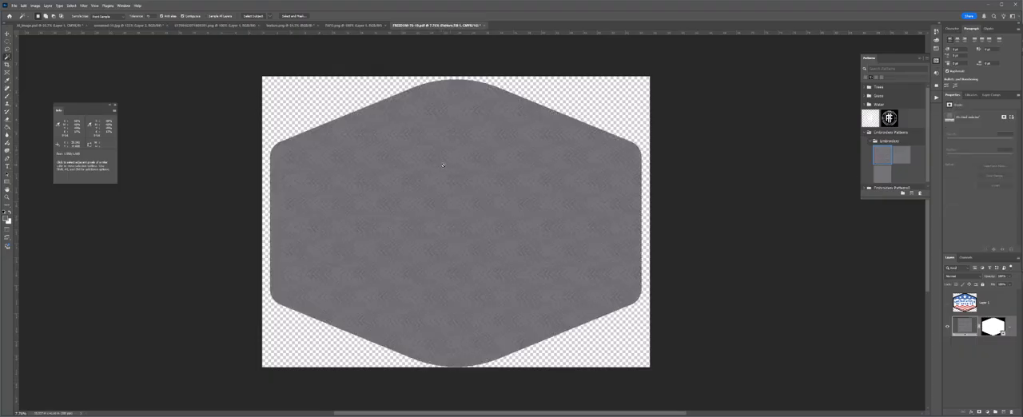
alt+scroll(461, 169, up, 2)
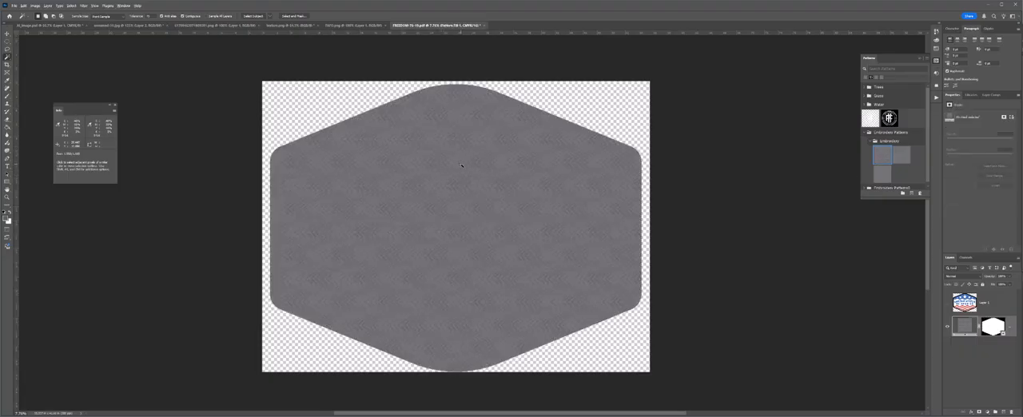
alt+scroll(467, 171, up, 2)
Try the second and third embroidery patterns on the badge fill, and return to the first one
click(907, 160)
click(880, 176)
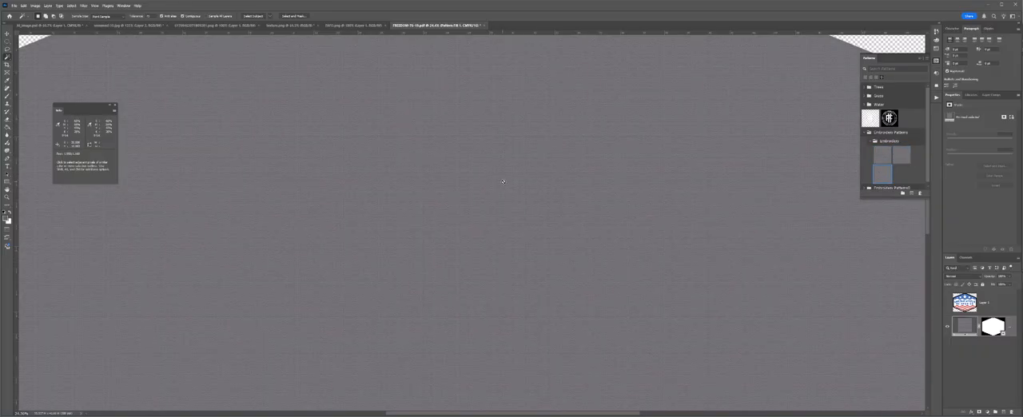
alt+scroll(503, 182, down, 5)
click(883, 157)
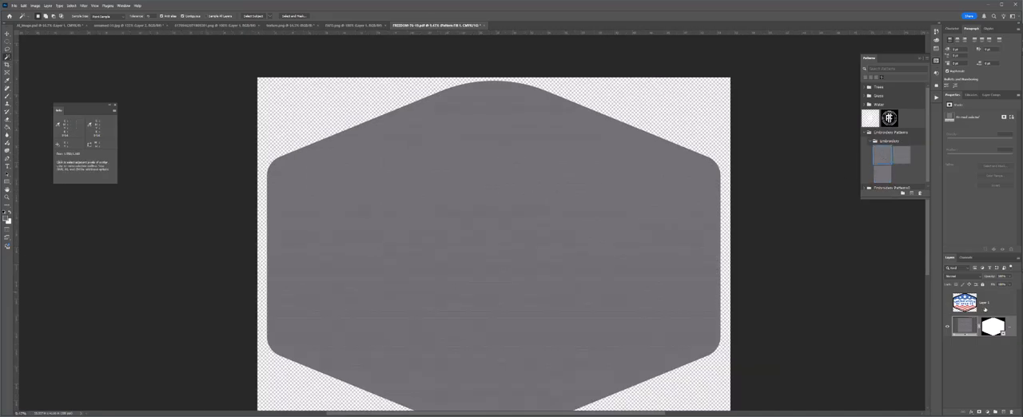
Show the badge artwork layer again and set its blend mode to Overlay
click(948, 303)
click(977, 304)
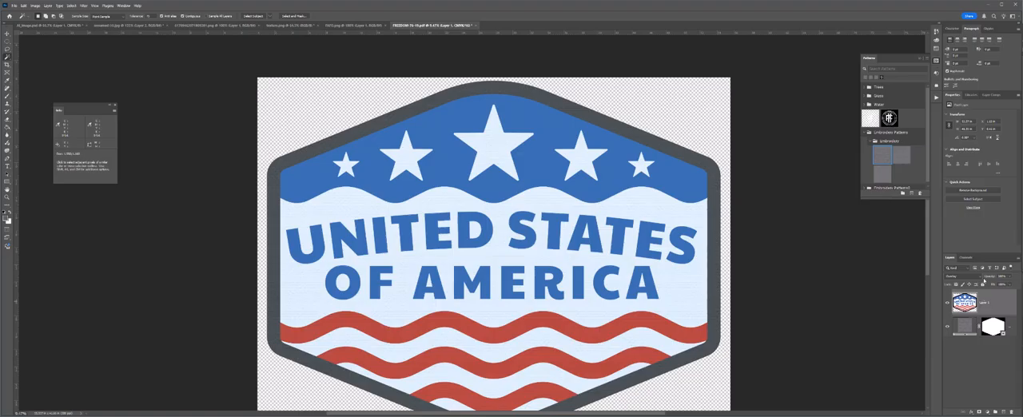
click(980, 277)
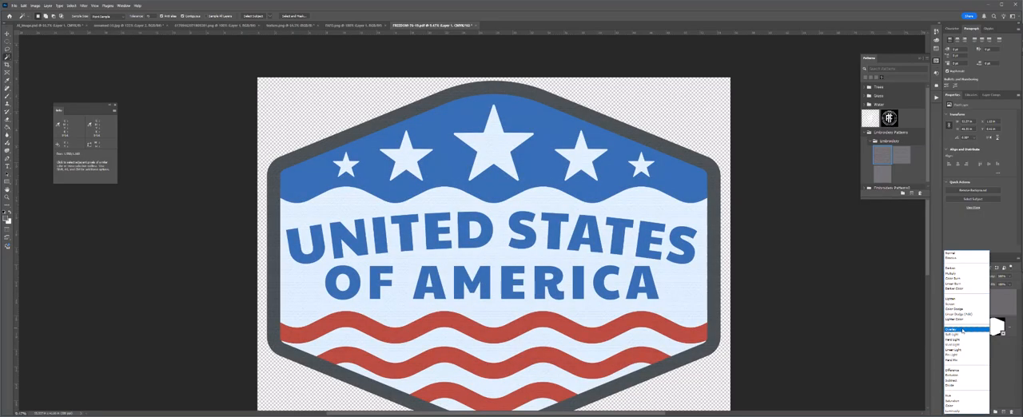
click(962, 329)
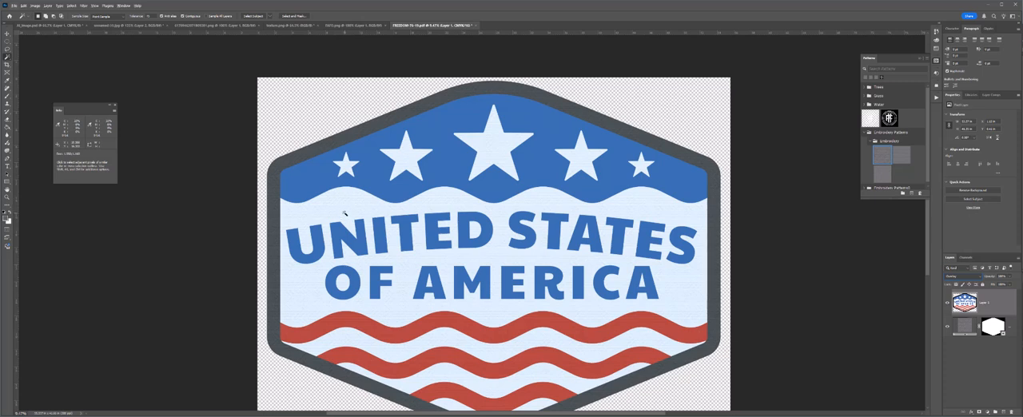
key(alt+v)
key(Escape)
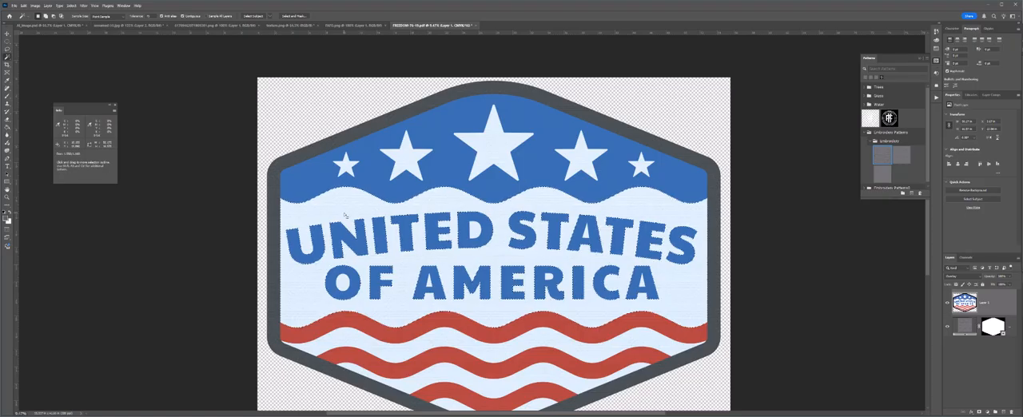
key(ctrl+d)
Examine the embroidery stitch texture up close on the white area below the blue wave
scroll(344, 214, up, 1)
scroll(344, 214, up, 10)
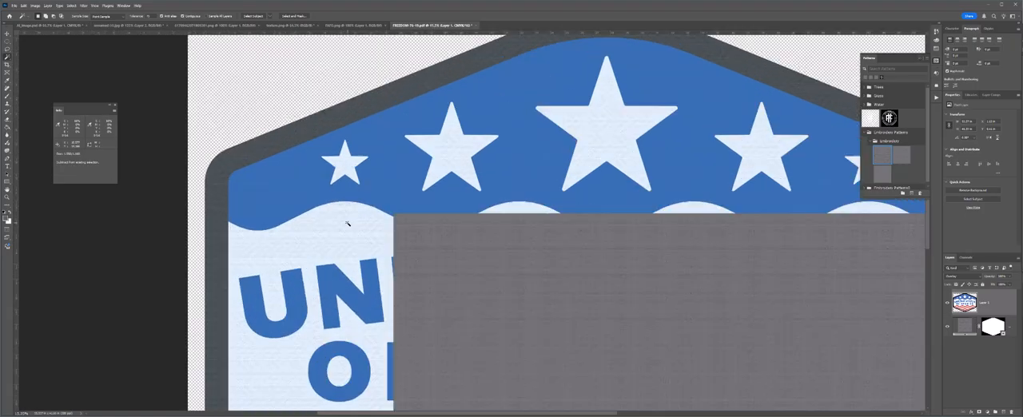
scroll(355, 233, up, 1)
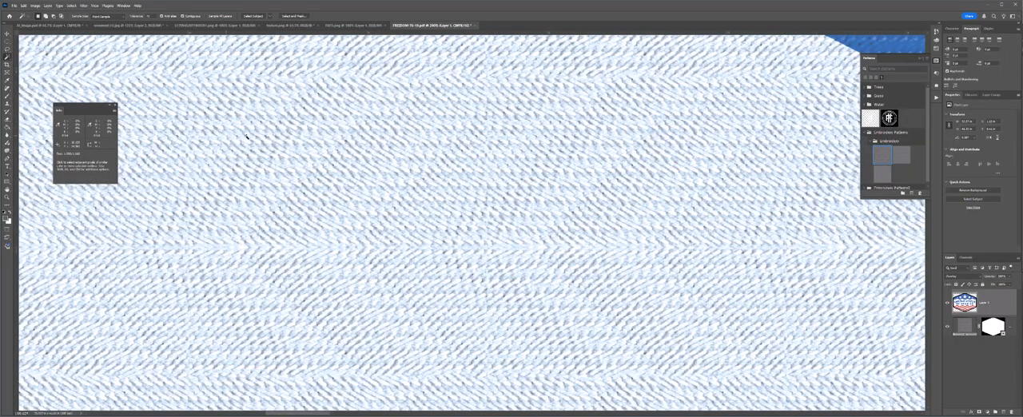
scroll(421, 236, down, 3)
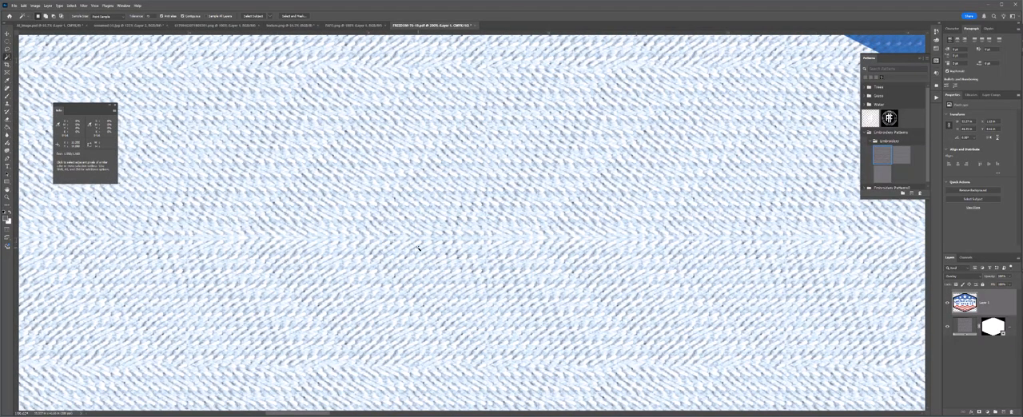
scroll(462, 191, down, 1)
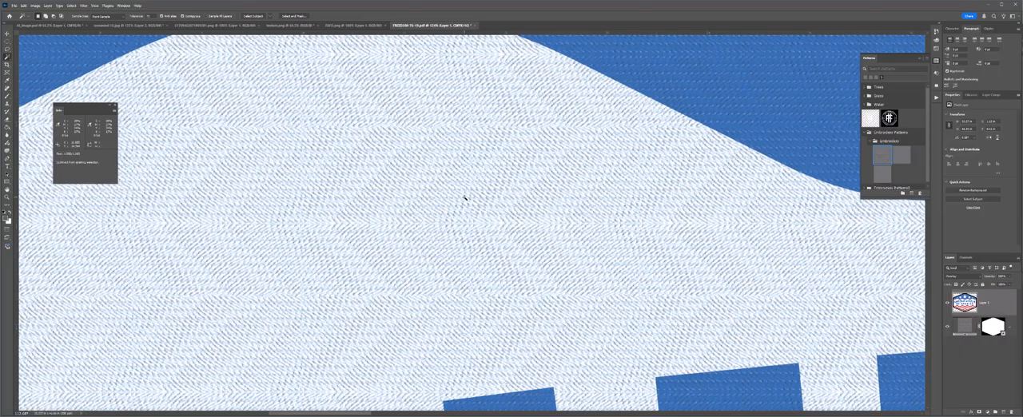
scroll(466, 181, down, 2)
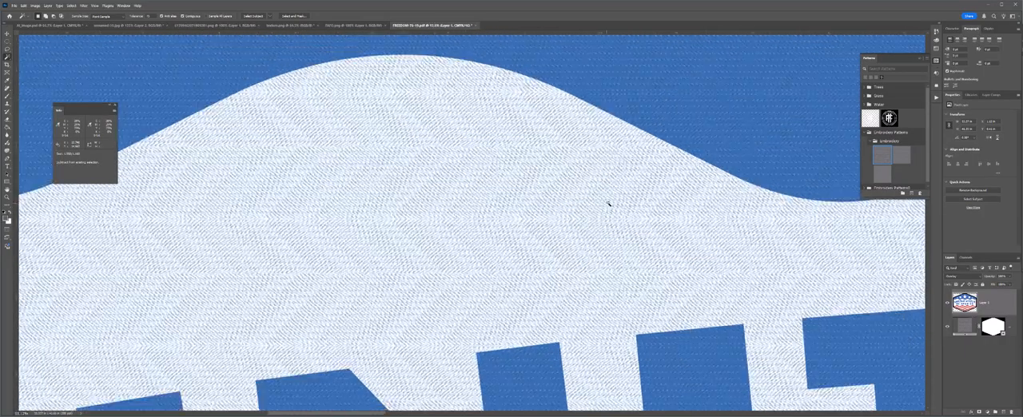
scroll(660, 229, up, 4)
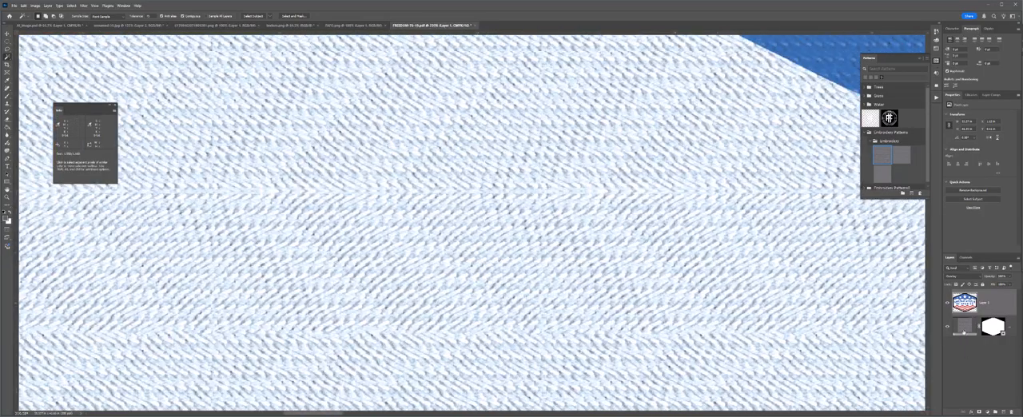
Try the second embroidery pattern on the fill layer, and switch it to the third pattern
click(964, 328)
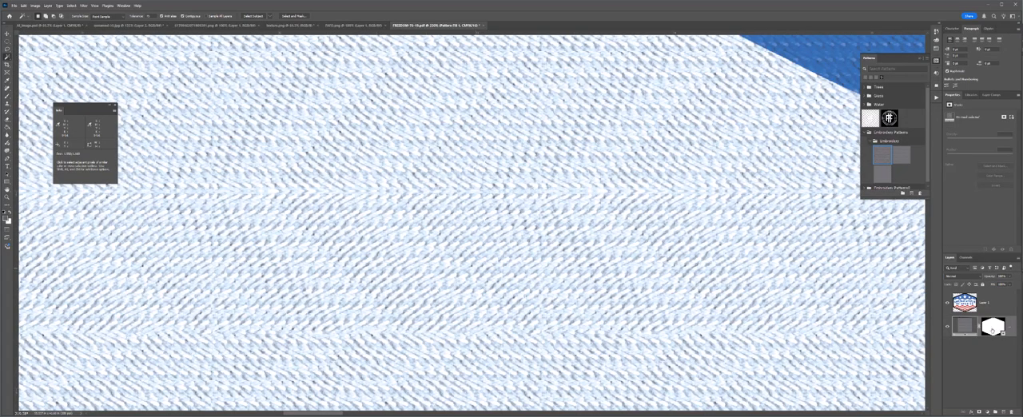
click(902, 156)
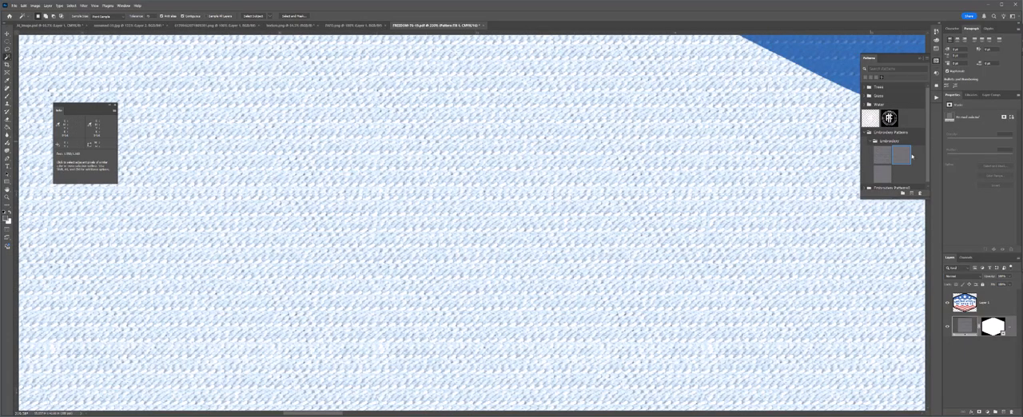
click(883, 172)
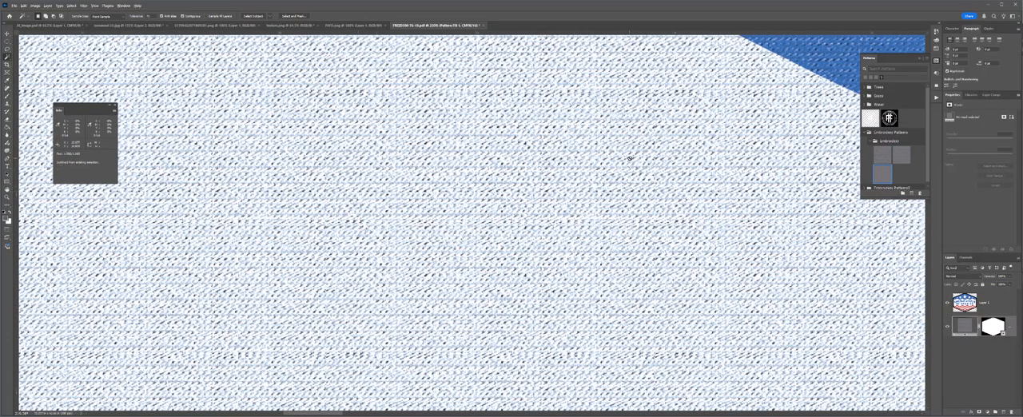
Examine the third pattern's stitch texture on the wave edge, the lettering and the whole badge
scroll(628, 158, down, 2)
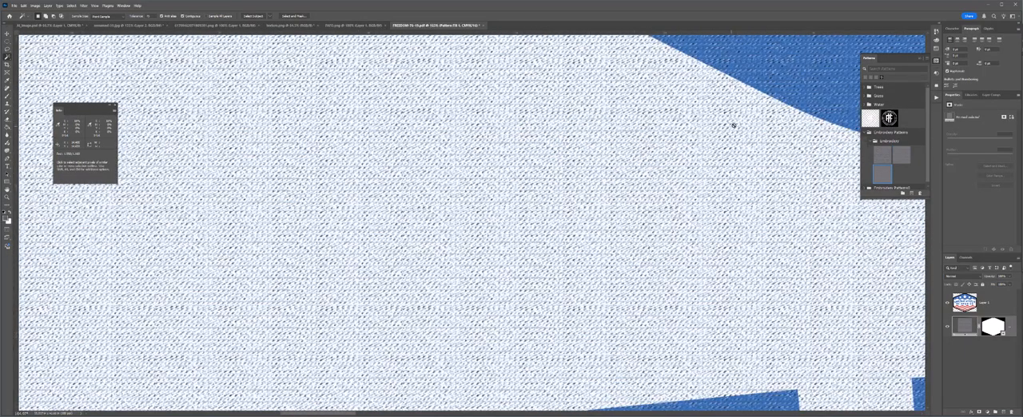
drag(733, 125, 512, 272)
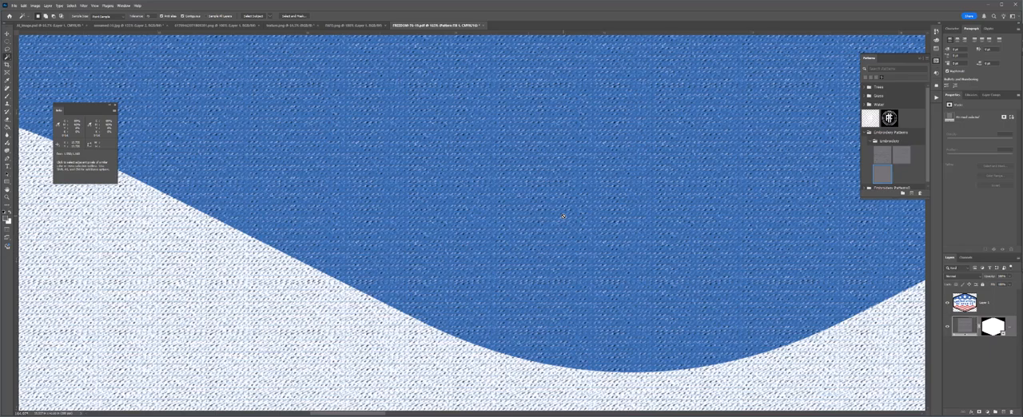
scroll(563, 215, down, 5)
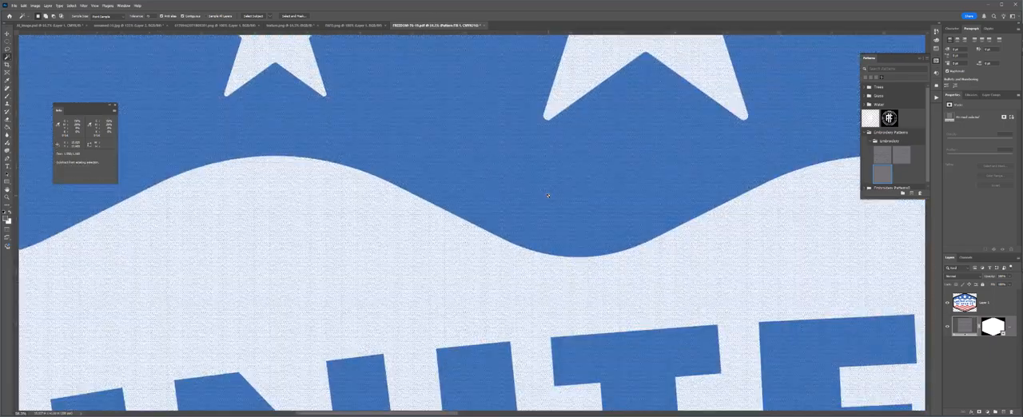
scroll(548, 196, down, 5)
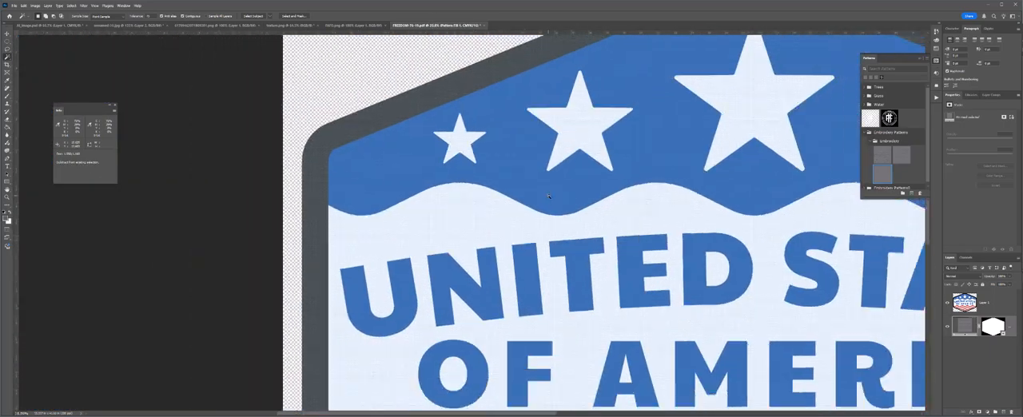
scroll(567, 195, down, 4)
drag(761, 280, 679, 250)
scroll(618, 238, down, 1)
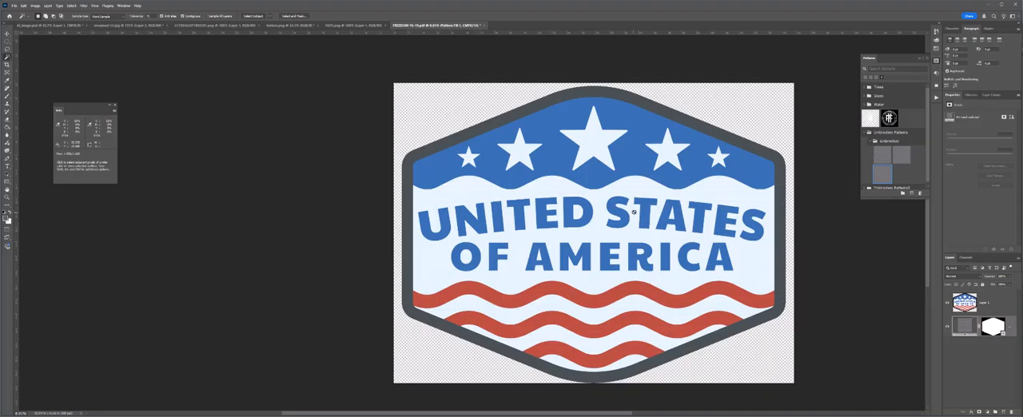
Close the United States of America badge document and add a blank layer beneath the artwork in the FAFO badge document
key(ctrl+w)
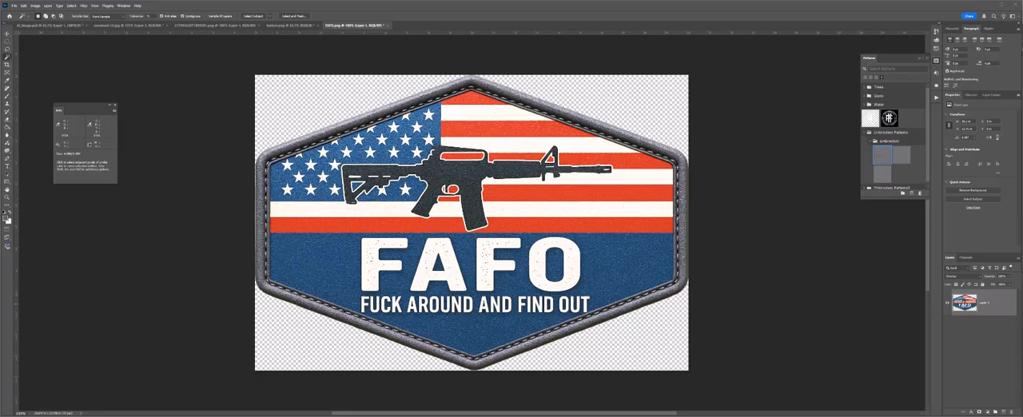
key(v)
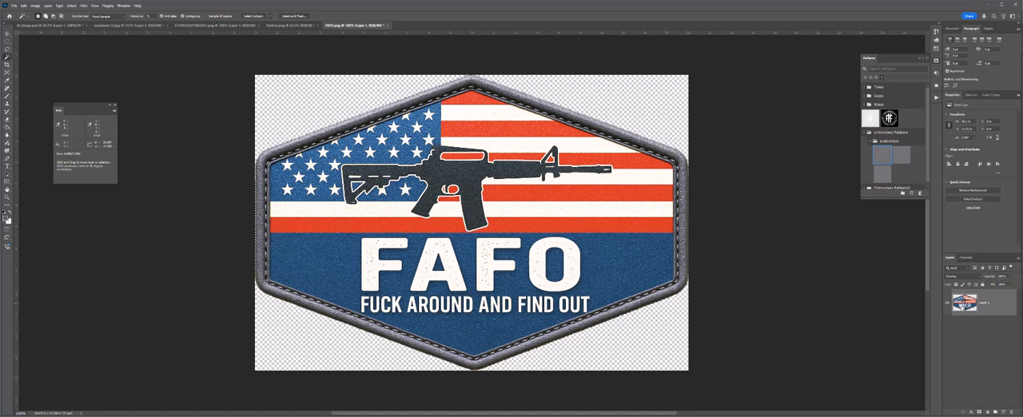
key(w)
click(1004, 412)
drag(968, 308, 965, 348)
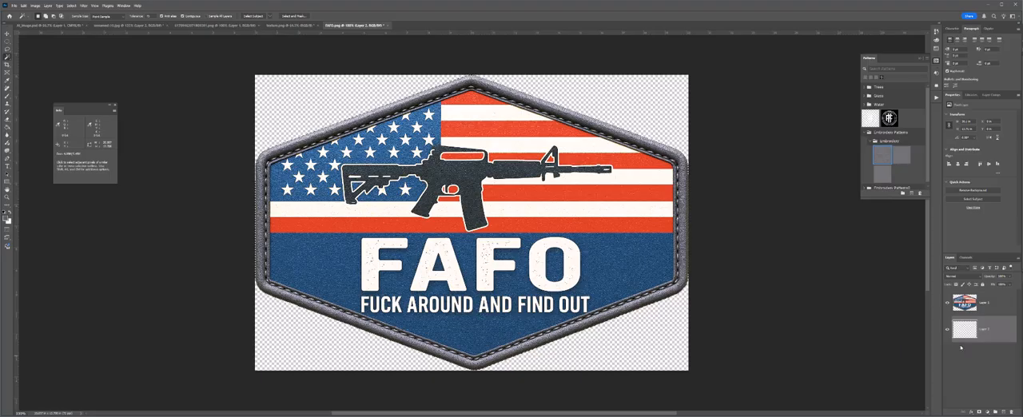
Fill the blank layer beneath the FAFO artwork with the first embroidery pattern, and switch it to the second and third patterns
click(882, 155)
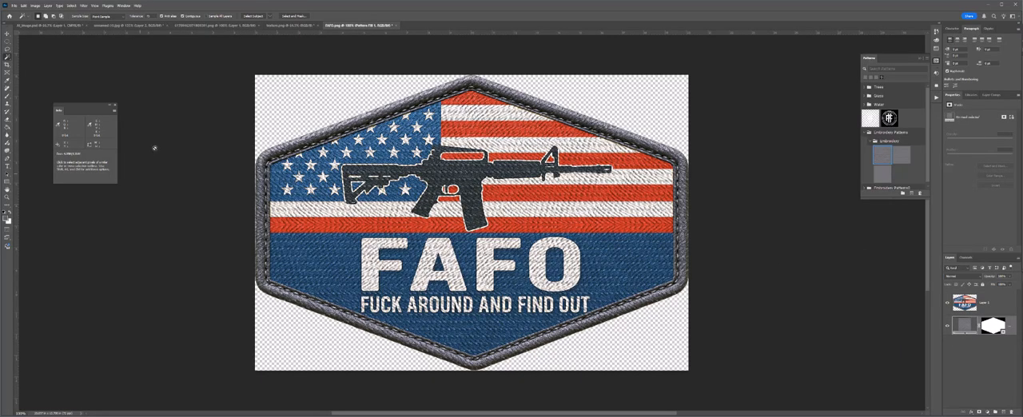
click(896, 156)
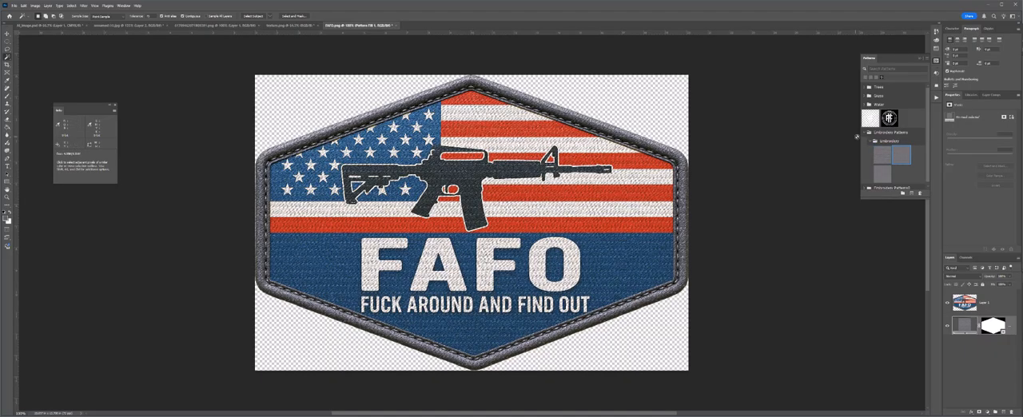
click(882, 174)
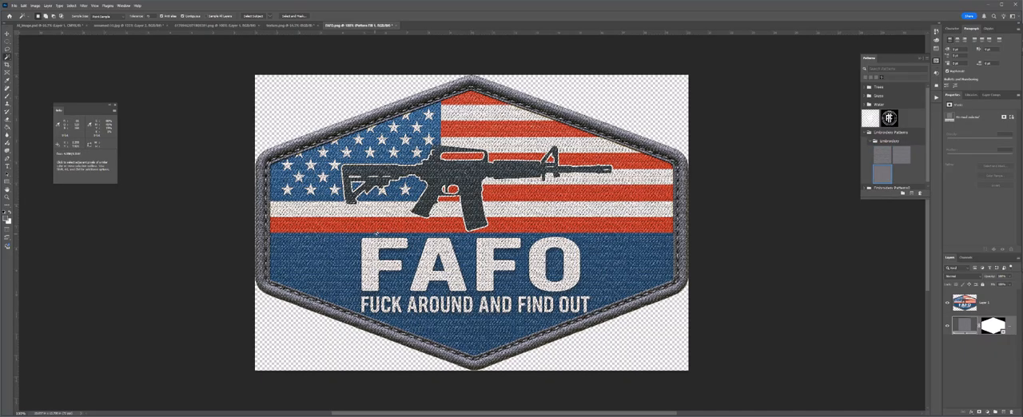
Compare the stitch patterns up close on the flag and lettering by reapplying the first pattern, and set the fill layer to the second pattern
key(z)
drag(374, 212, 428, 217)
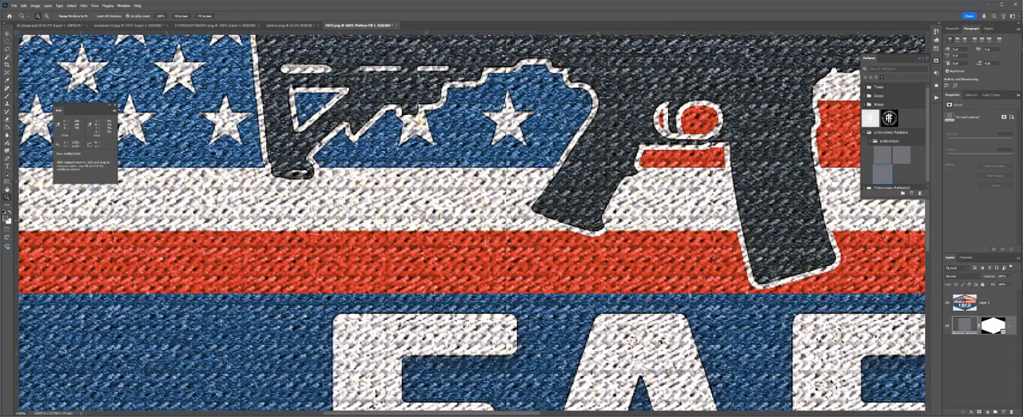
alt+click(428, 220)
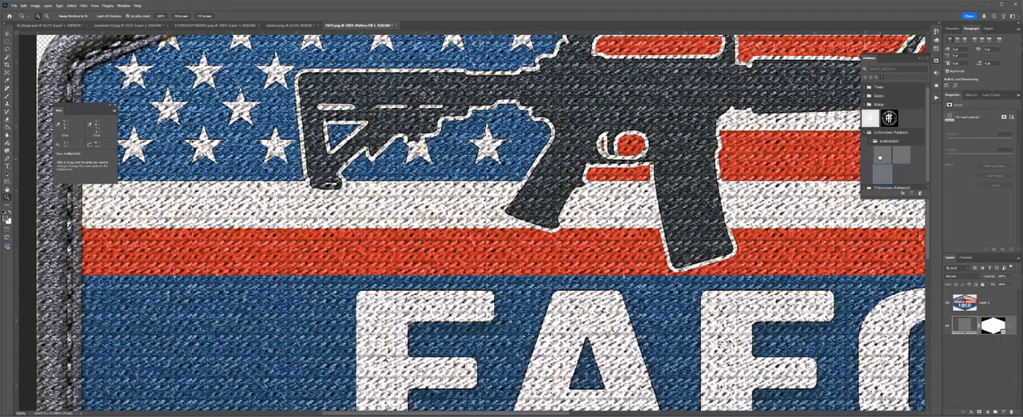
click(880, 156)
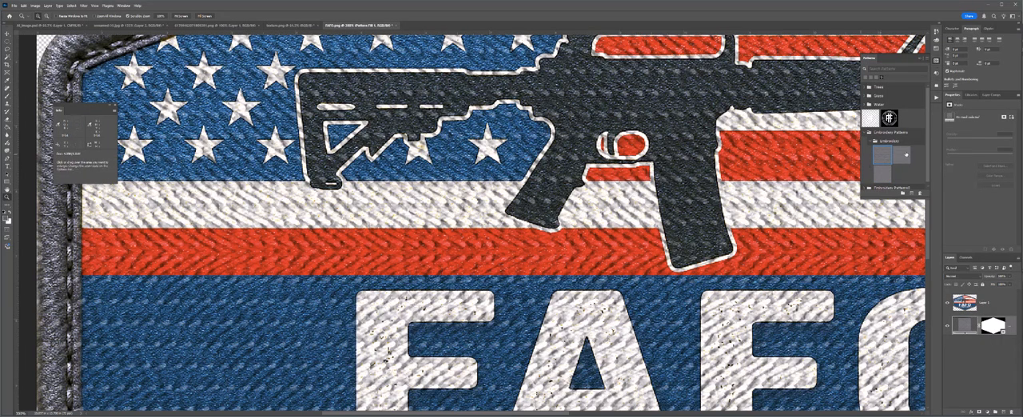
click(904, 154)
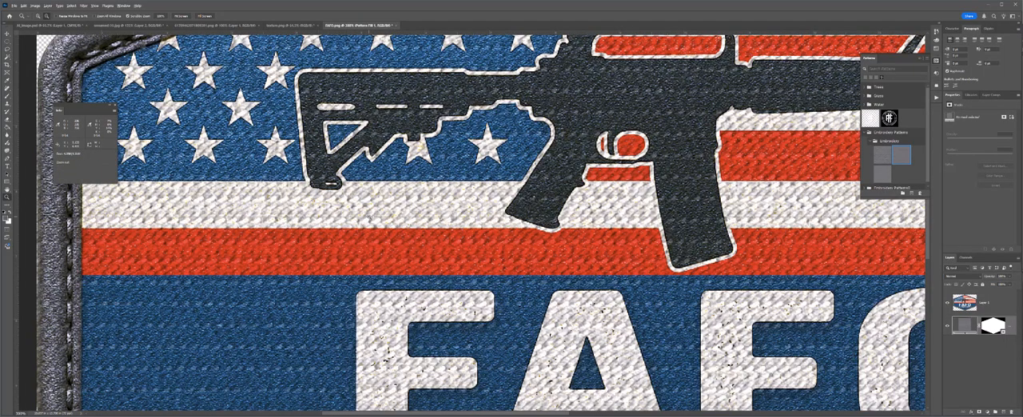
alt+click(370, 222)
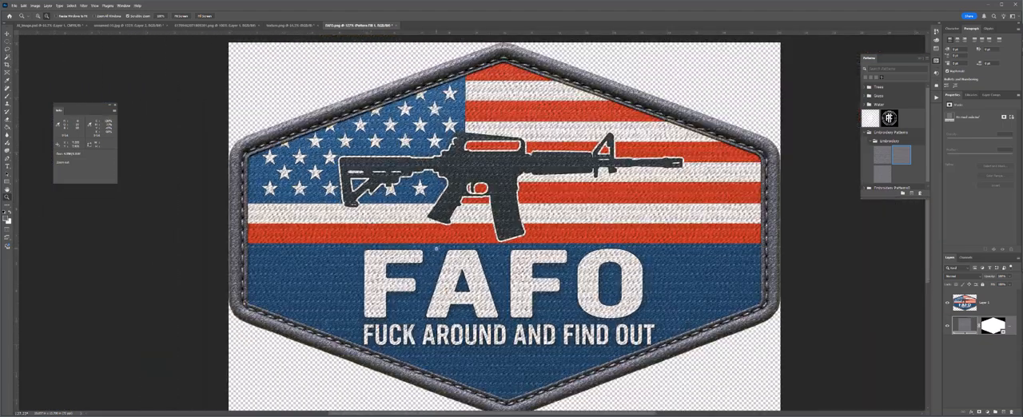
alt+click(335, 276)
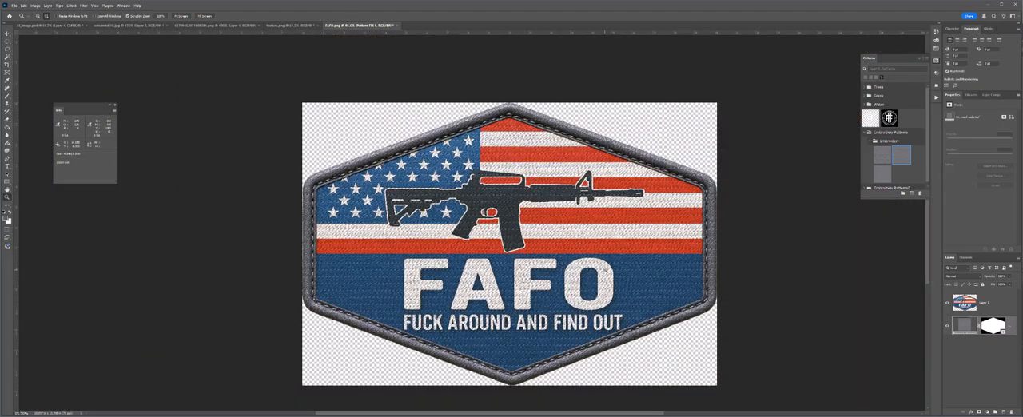